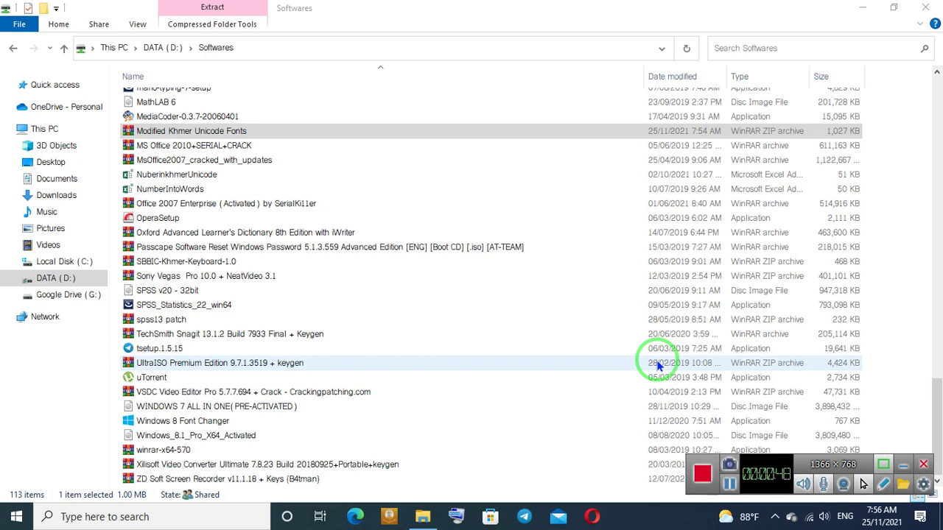
Step: Select the 'Modified Khmer Unicode Fonts' ZIP archive in D:\Softwares
{"action": "left_click", "coordinate": [208, 136]}
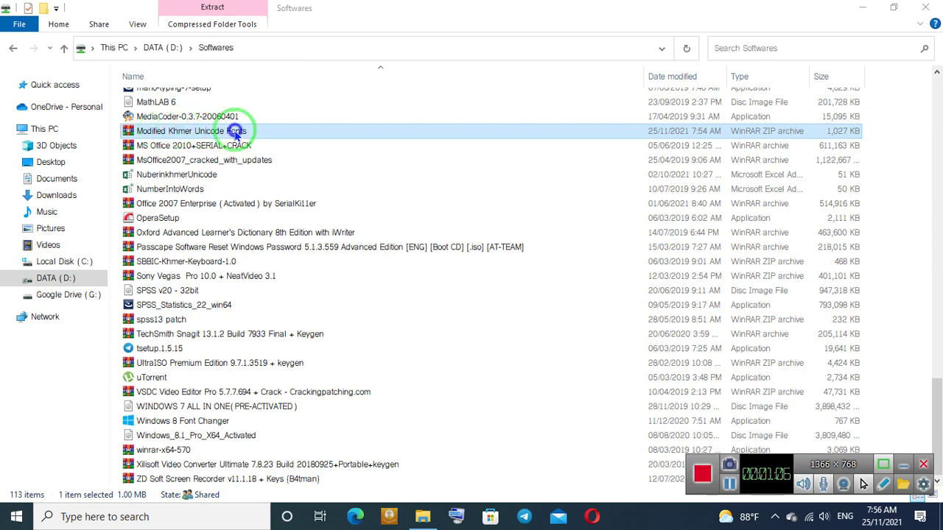
Step: Copy the Modified Khmer Unicode Fonts archive into Local Disk (C:)
{"action": "right_click", "coordinate": [236, 131]}
{"action": "left_click", "coordinate": [311, 352]}
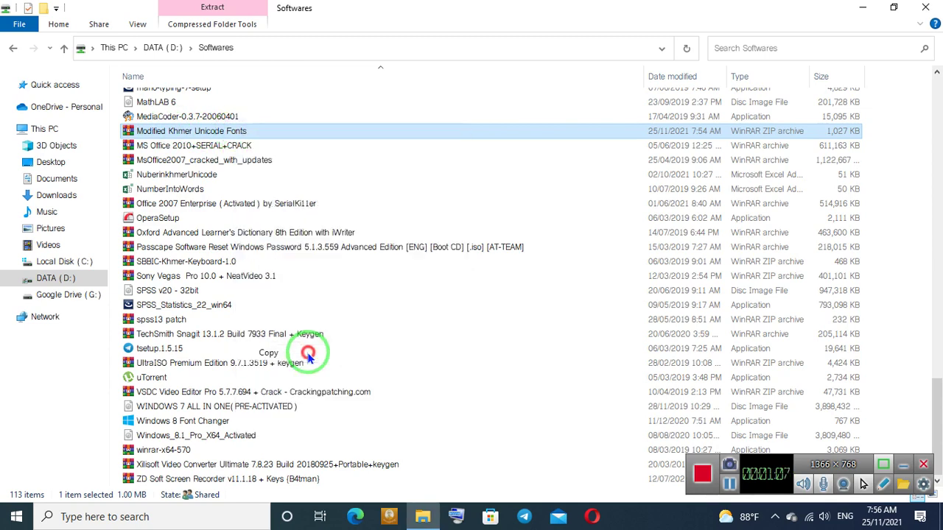
{"action": "left_click", "coordinate": [66, 261]}
{"action": "right_click", "coordinate": [239, 420]}
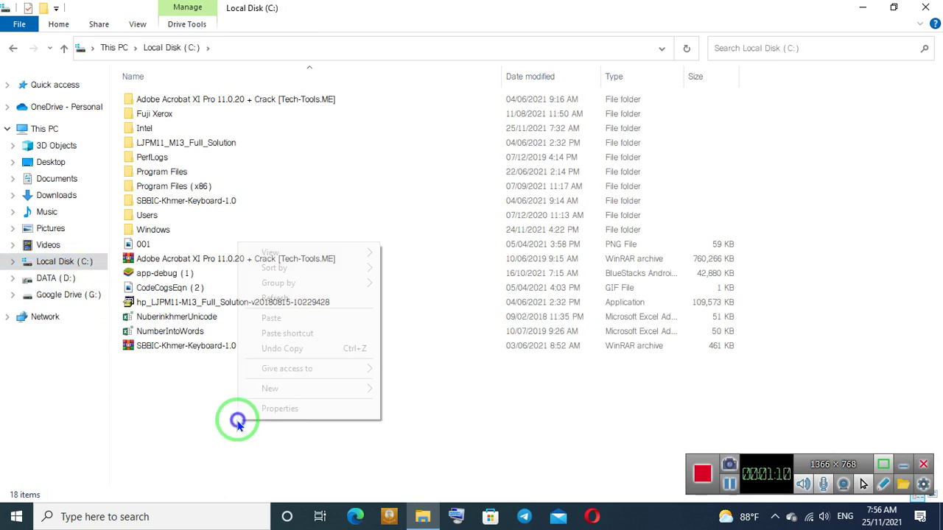
{"action": "left_click", "coordinate": [286, 315]}
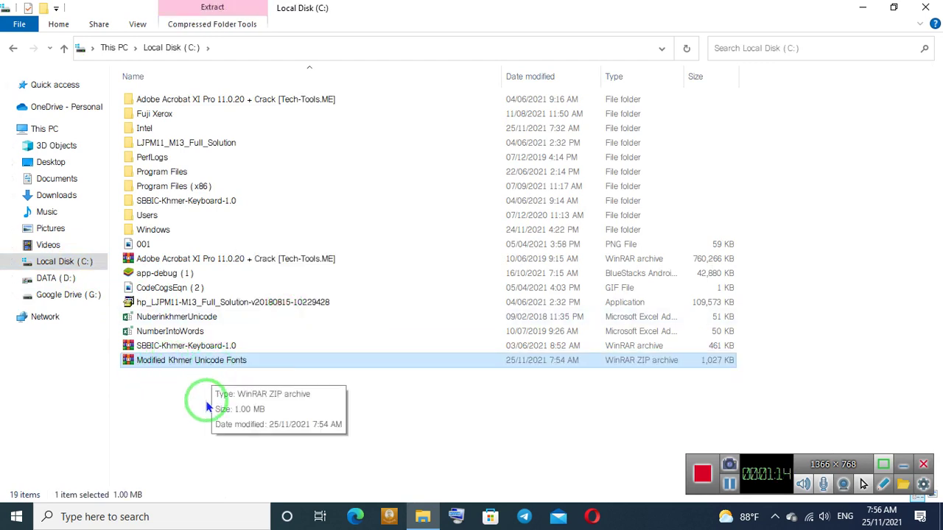
Step: Extract the archive on C: into its own folder and open that folder
{"action": "right_click", "coordinate": [145, 359]}
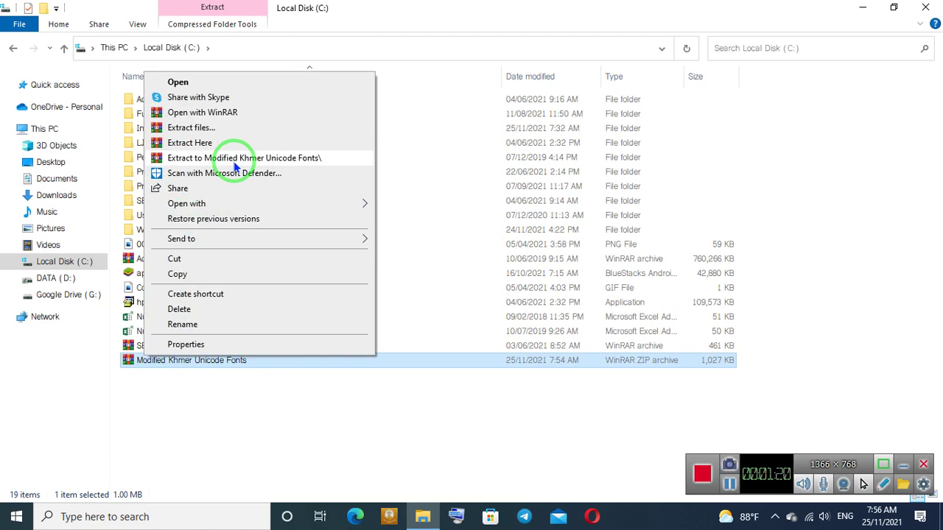
{"action": "left_click", "coordinate": [236, 162]}
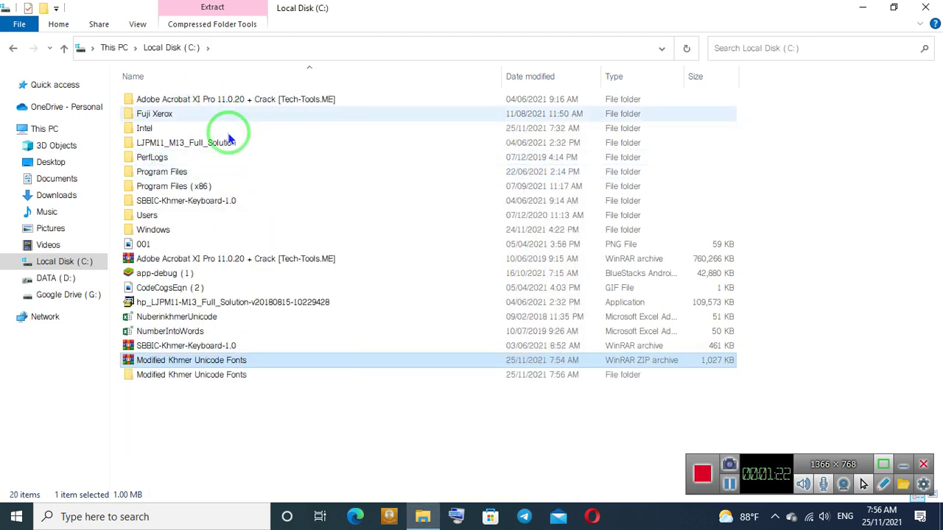
{"action": "double_click", "coordinate": [237, 375]}
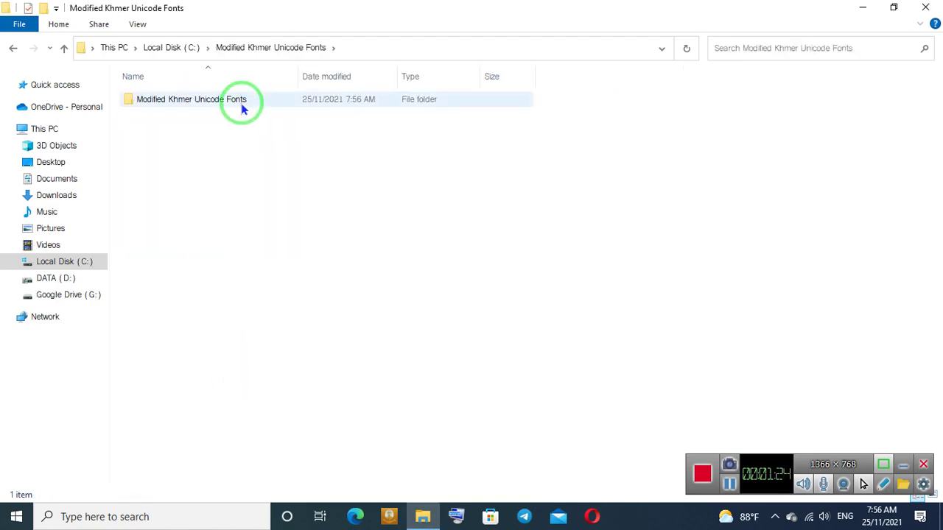
Step: Install all 14 Khmer font files from the inner subfolder, then close the Explorer window
{"action": "double_click", "coordinate": [200, 101]}
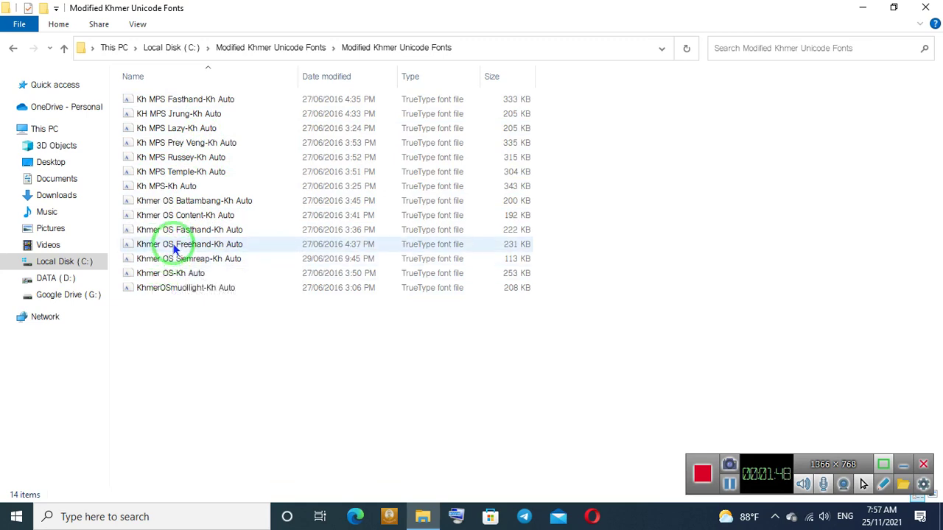
{"action": "left_click", "coordinate": [177, 190]}
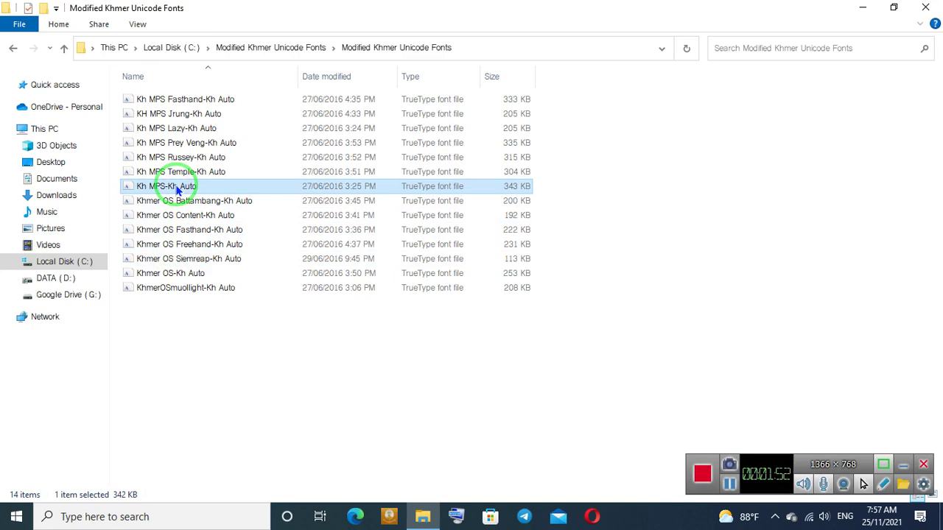
{"action": "left_click_drag", "start_coordinate": [298, 359], "coordinate": [127, 94]}
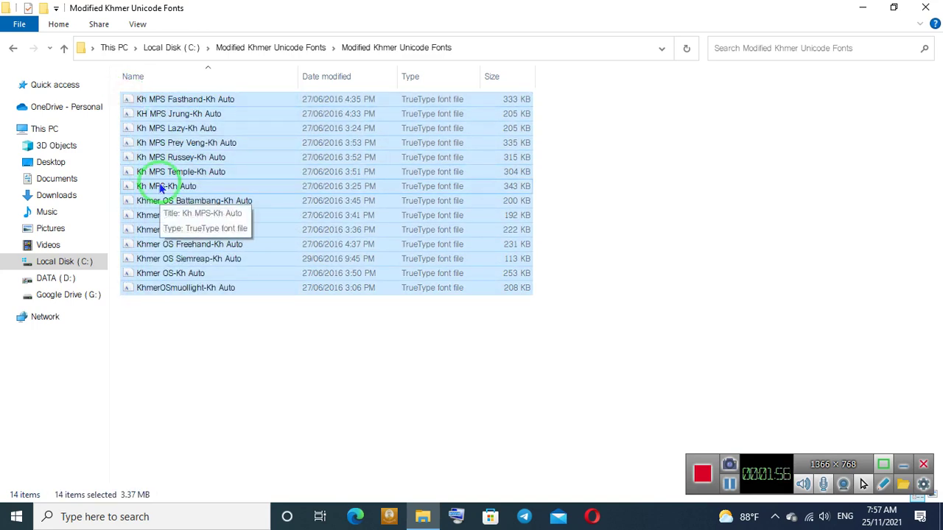
{"action": "right_click", "coordinate": [156, 138]}
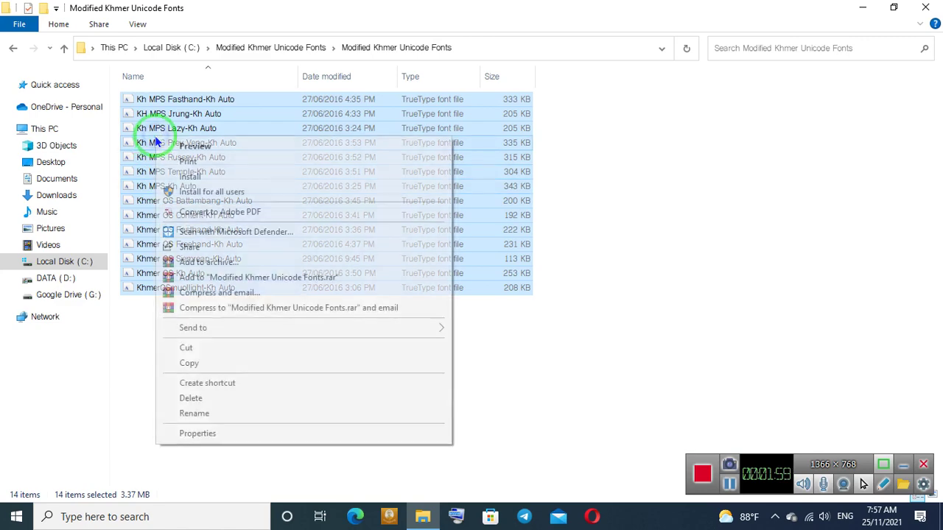
{"action": "left_click", "coordinate": [219, 178]}
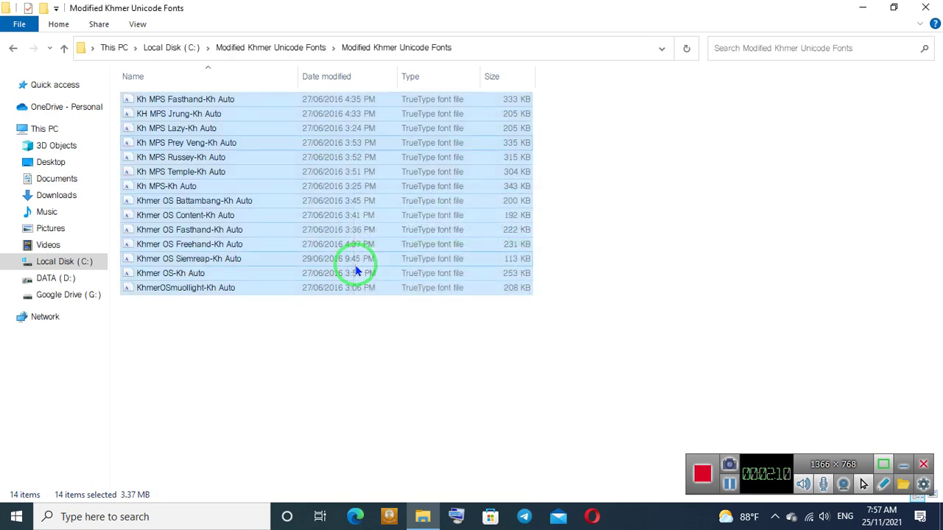
{"action": "left_click", "coordinate": [925, 7]}
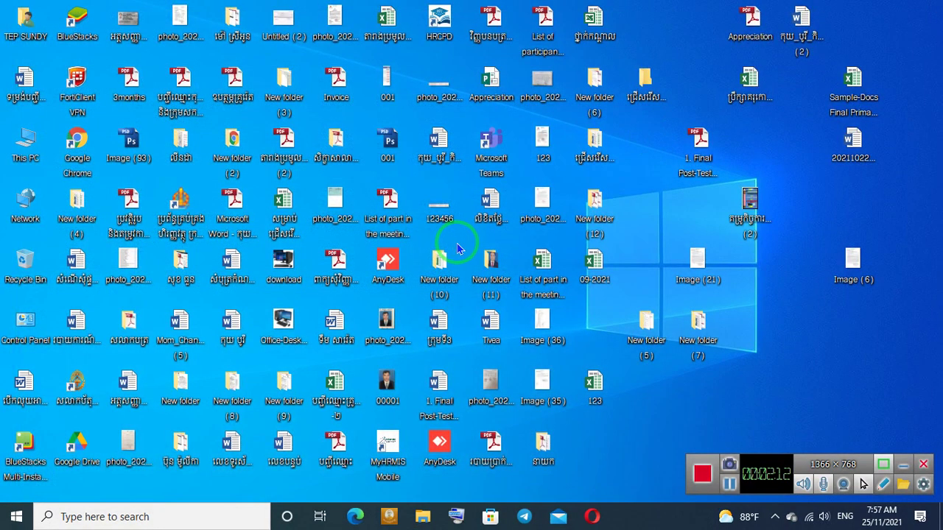
Step: Launch Word with winword from the Run prompt and create a blank document
{"action": "key", "text": "super+r"}
{"action": "type", "text": "w"}
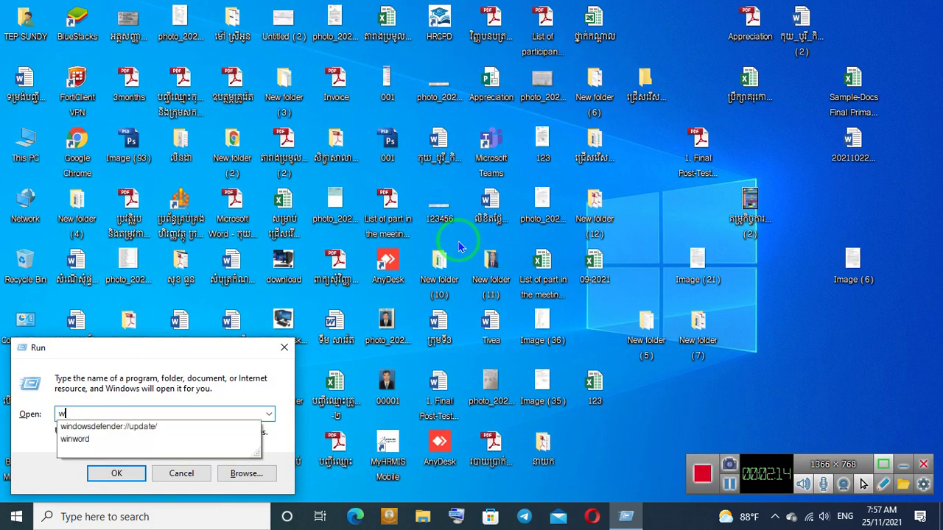
{"action": "type", "text": "inwo"}
{"action": "type", "text": "d"}
{"action": "key", "text": "Return"}
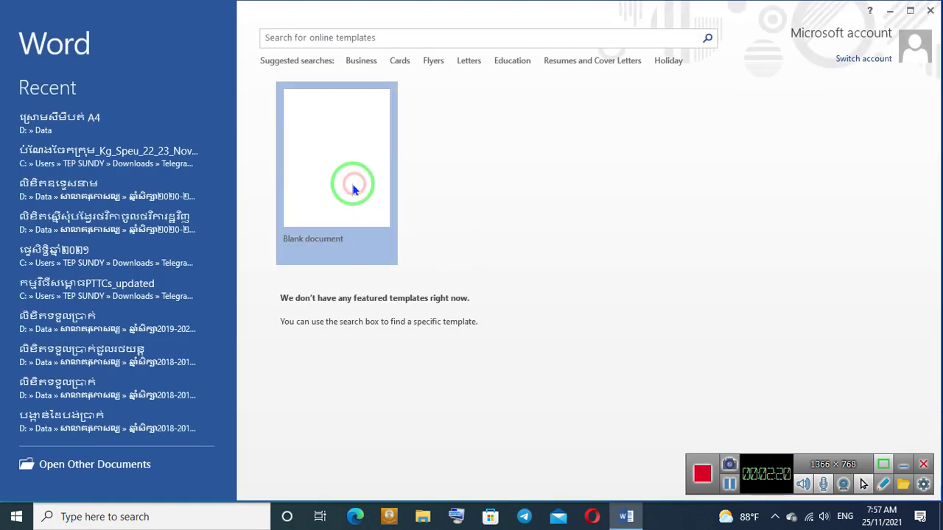
{"action": "left_click", "coordinate": [351, 185]}
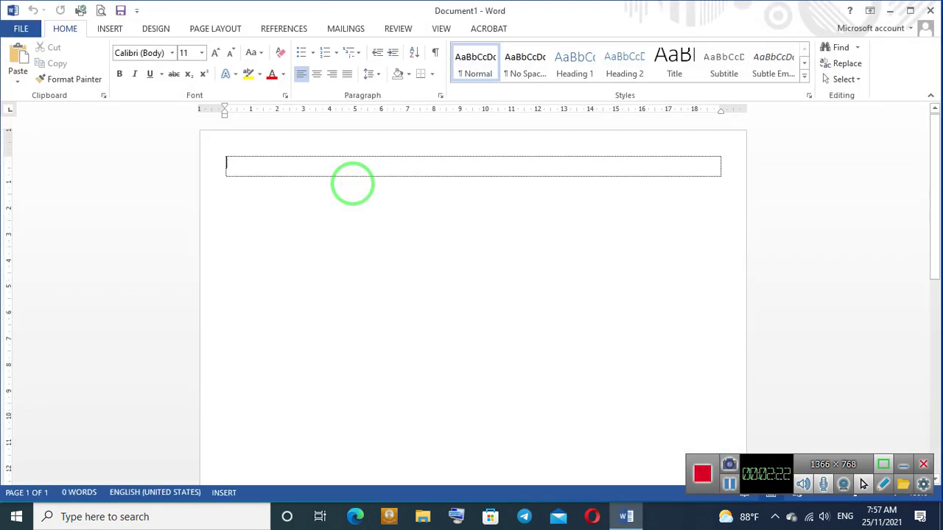
Step: Switch to Khmer input, start a 1. 2. 3. numbered list, and grow the font to 22
{"action": "key", "text": "alt+shift"}
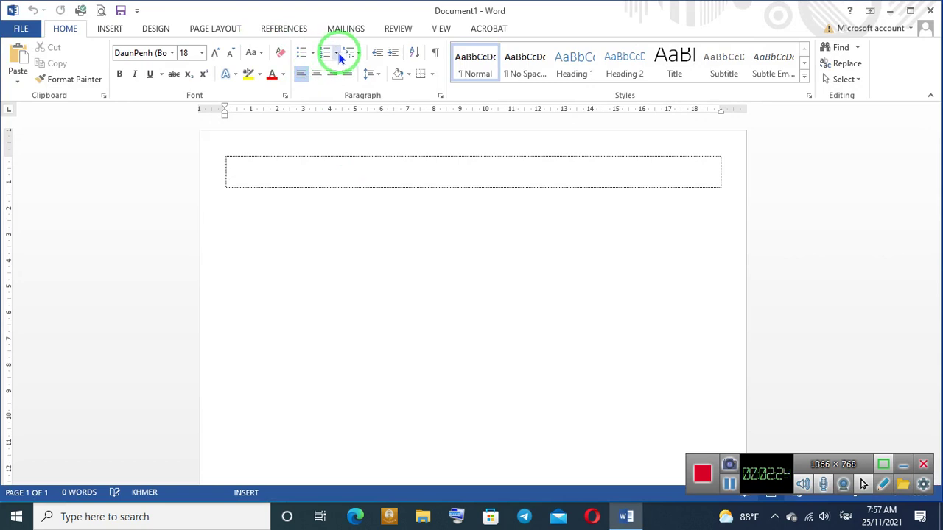
{"action": "left_click", "coordinate": [337, 56]}
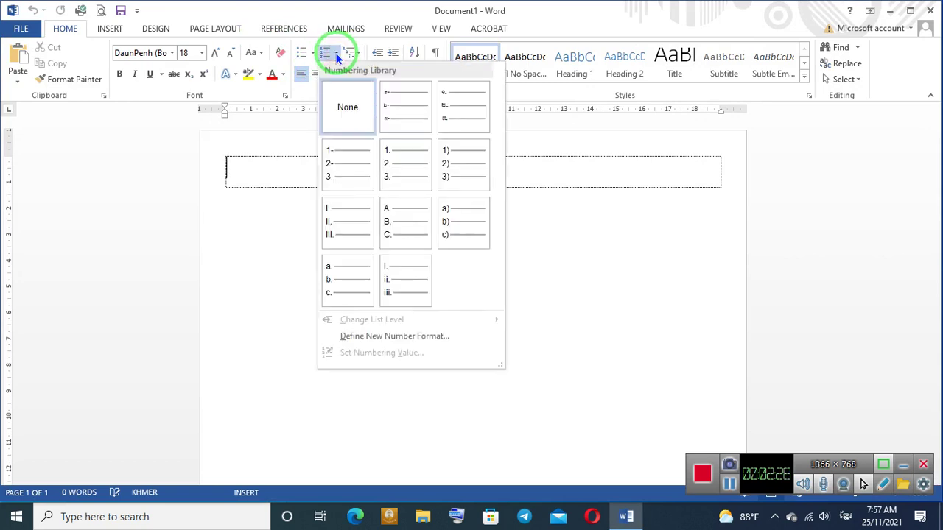
{"action": "left_click", "coordinate": [391, 165]}
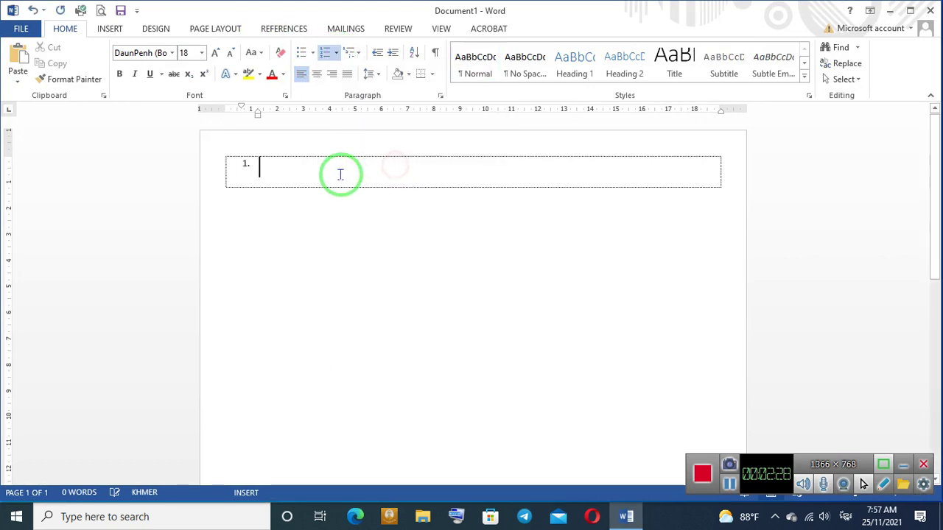
{"action": "left_click", "coordinate": [215, 53]}
{"action": "left_click", "coordinate": [215, 53]}
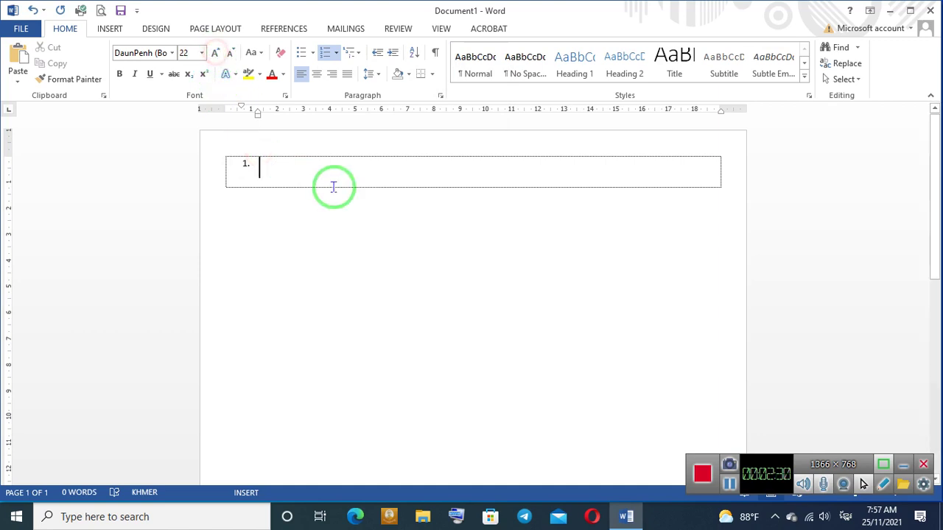
Step: Type the three list items ការសិក្សា, ការស្រាវជ្រាវ and ការធ្វើអំណាន
{"action": "key", "text": "alt+shift"}
{"action": "left_click", "coordinate": [261, 164]}
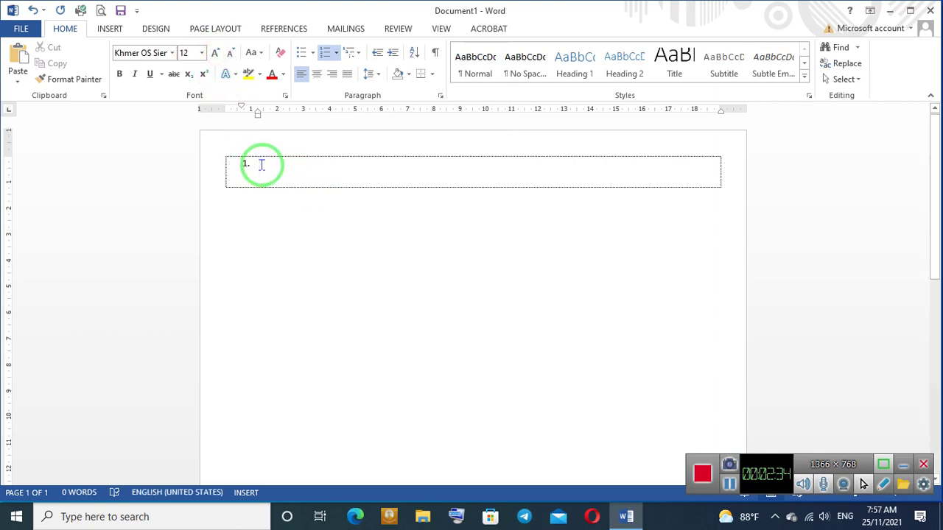
{"action": "type", "text": "Kili"}
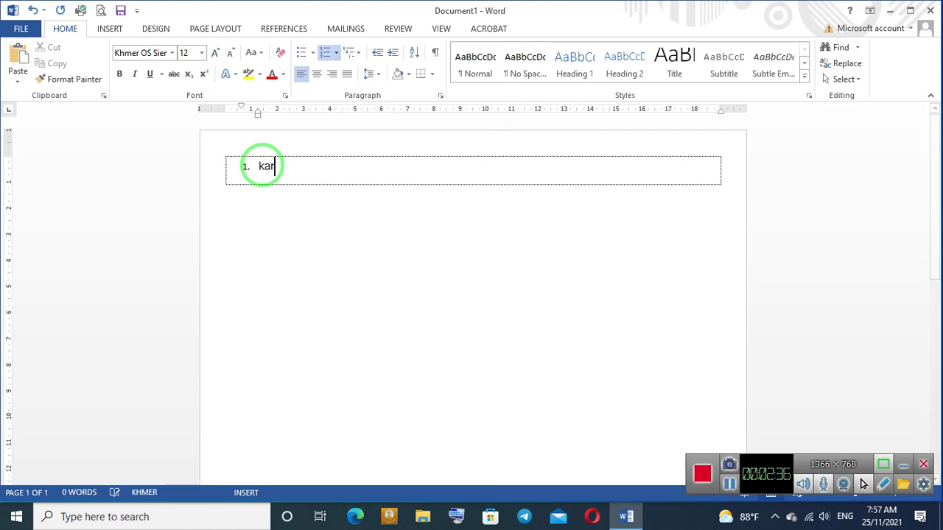
{"action": "key", "text": "BackSpace"}
{"action": "key", "text": "BackSpace"}
{"action": "key", "text": "BackSpace"}
{"action": "key", "text": "BackSpace"}
{"action": "type", "text": "កា"}
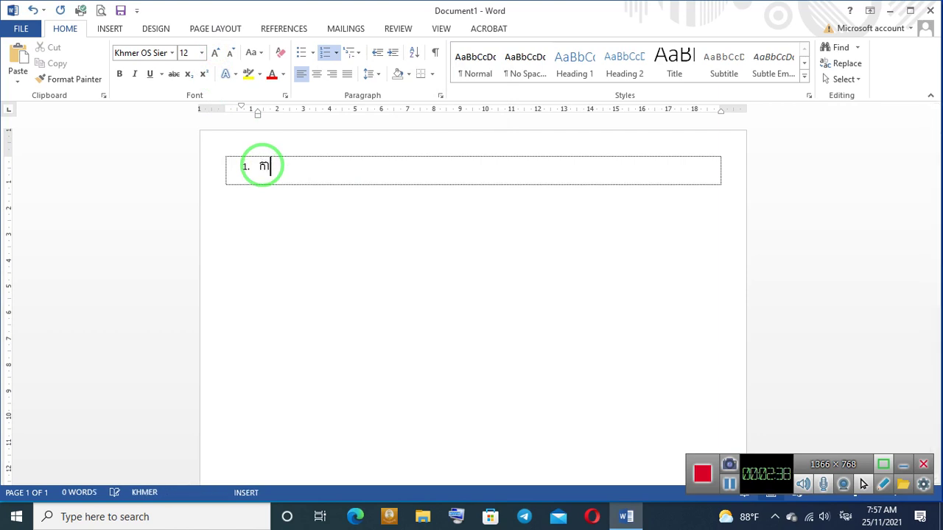
{"action": "type", "text": "រសិក្សា"}
{"action": "key", "text": "Return"}
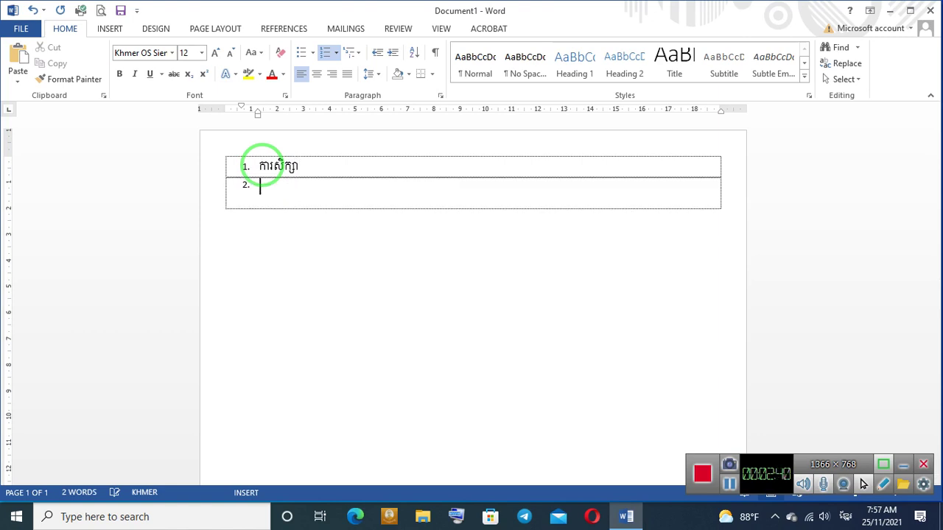
{"action": "type", "text": "ការស្រ"}
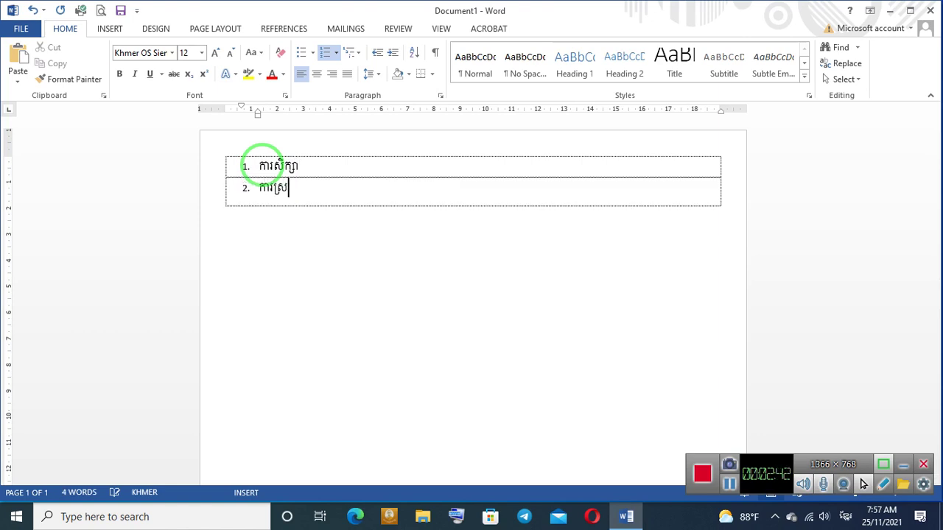
{"action": "type", "text": "ាវជ្រា"}
{"action": "type", "text": "វ"}
{"action": "key", "text": "Return"}
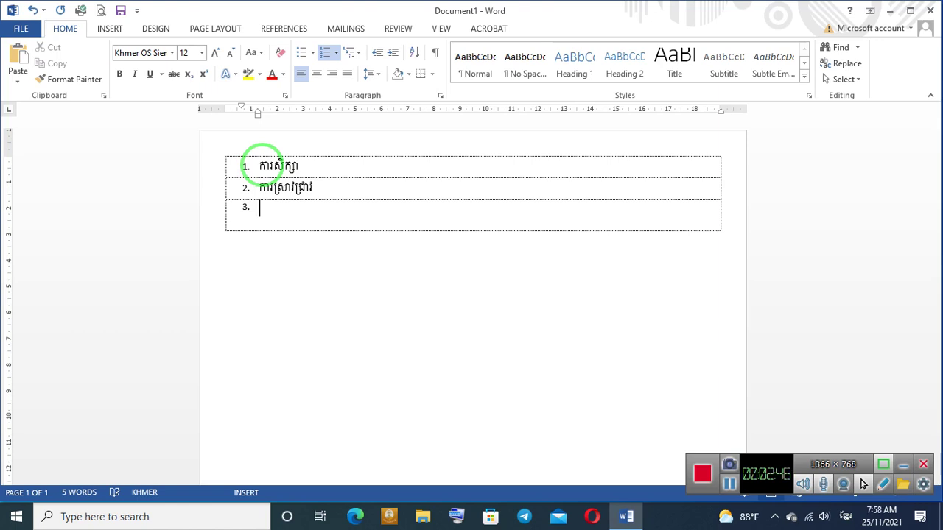
{"action": "type", "text": "ការធ្វ"}
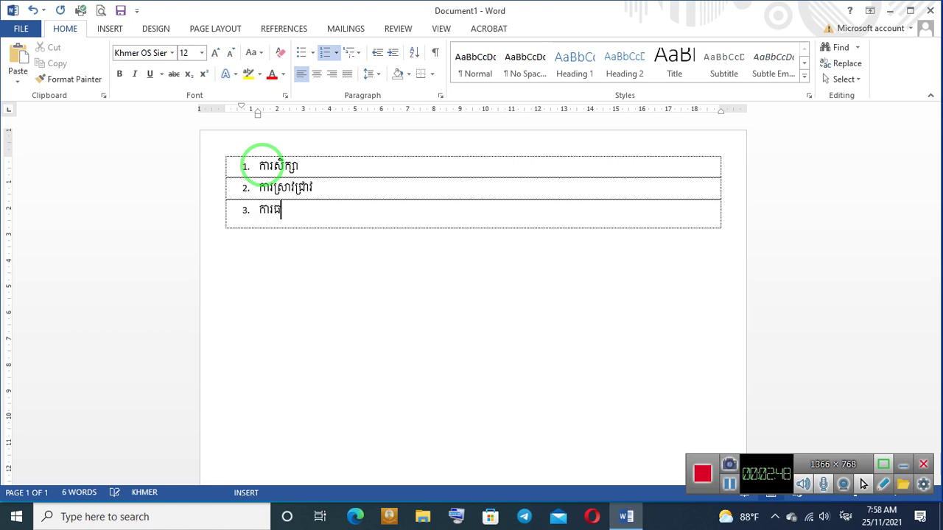
{"action": "type", "text": "ើអំណា"}
{"action": "type", "text": "ន"}
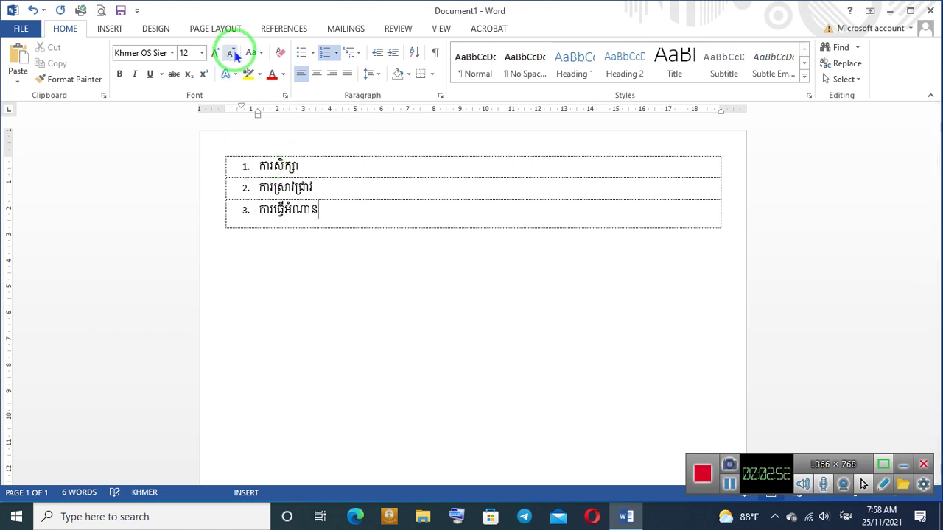
Step: Enlarge the three items' text to size 22 and select the list numbers
{"action": "left_click", "coordinate": [255, 160], "text": "shift"}
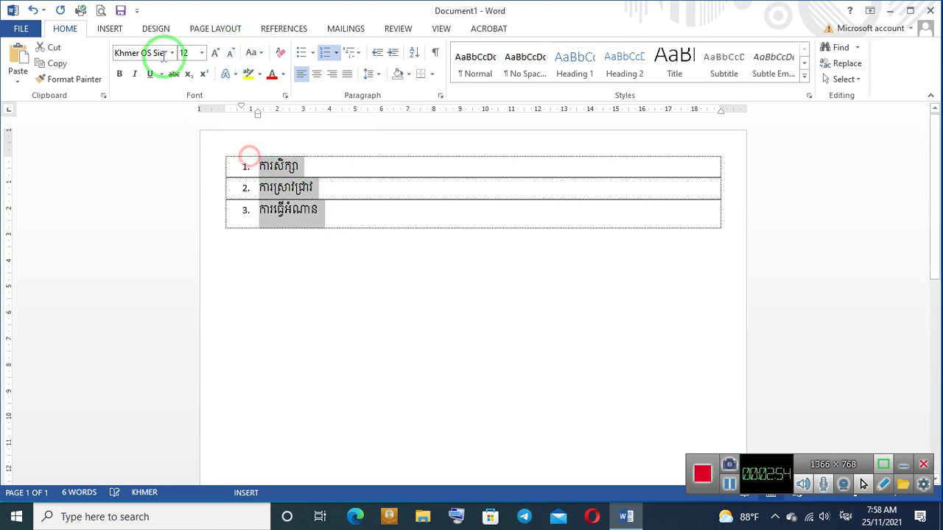
{"action": "left_click", "coordinate": [216, 53]}
{"action": "left_click", "coordinate": [215, 53]}
{"action": "left_click", "coordinate": [215, 53]}
{"action": "left_click", "coordinate": [215, 53]}
{"action": "left_click", "coordinate": [215, 53]}
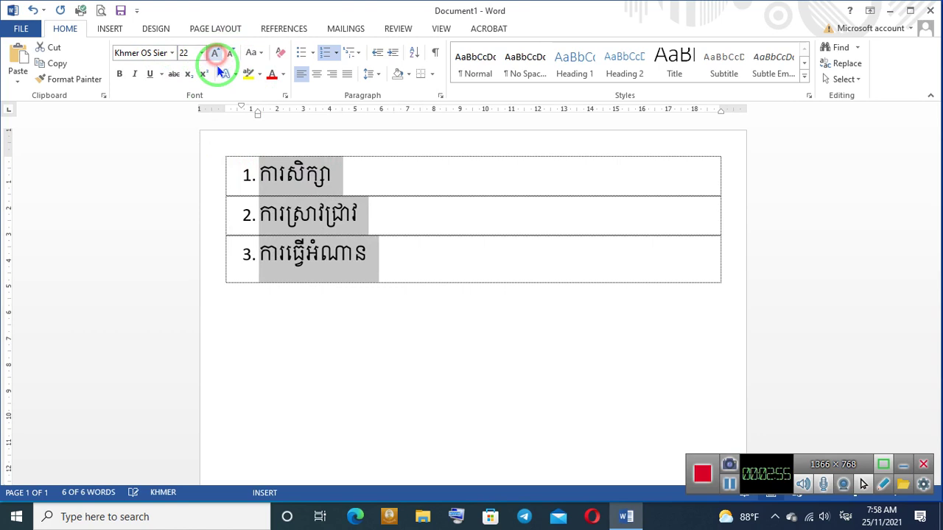
{"action": "left_click", "coordinate": [249, 179]}
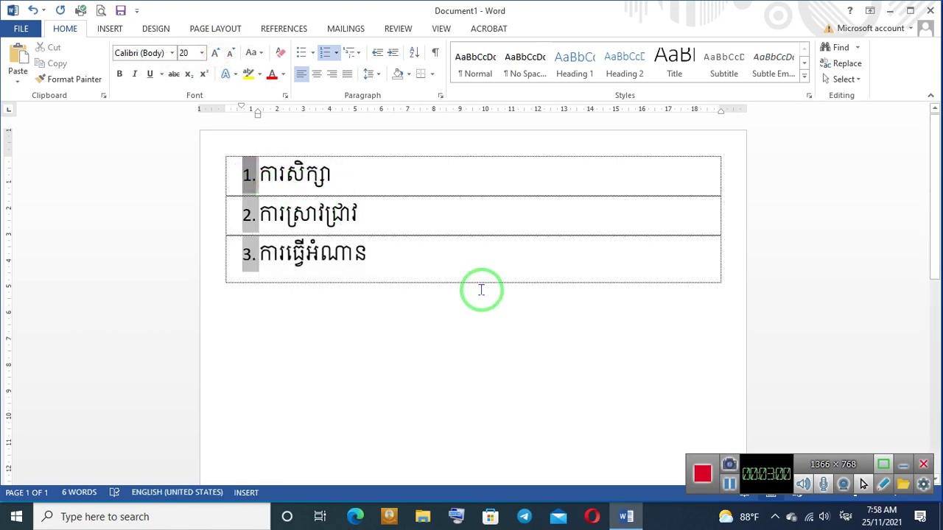
Step: Apply Khmer OS Muol Light-Kh Auto to the list numbers so they show ១, ២, ៣
{"action": "left_click", "coordinate": [350, 341]}
{"action": "left_click", "coordinate": [248, 177]}
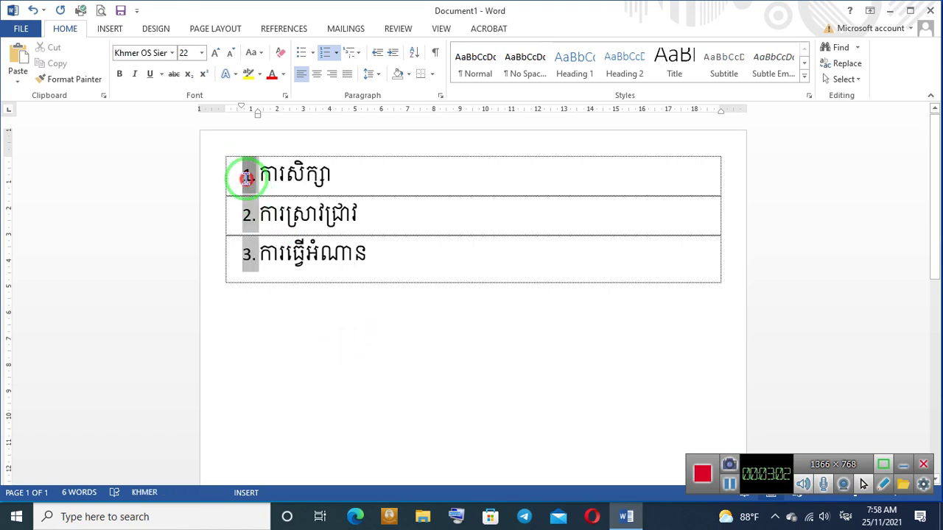
{"action": "left_click", "coordinate": [172, 52]}
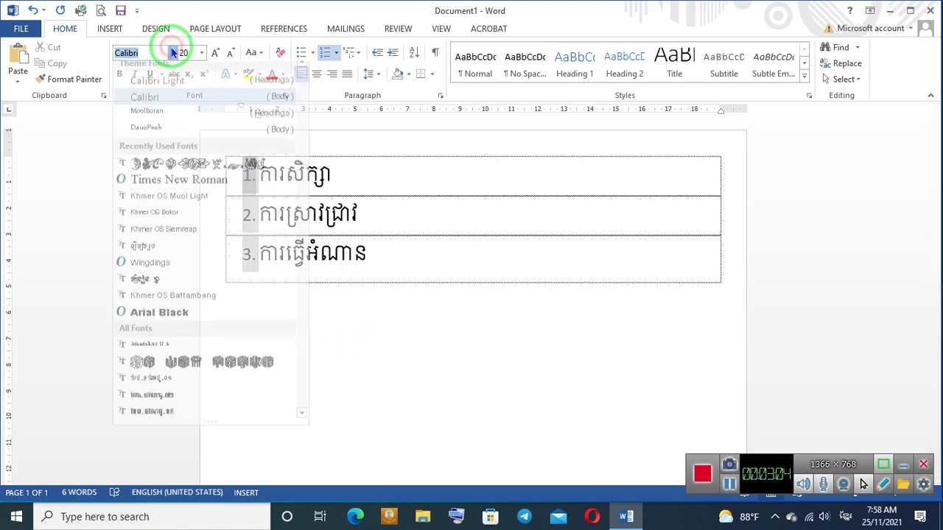
{"action": "left_click_drag", "start_coordinate": [301, 95], "coordinate": [302, 127]}
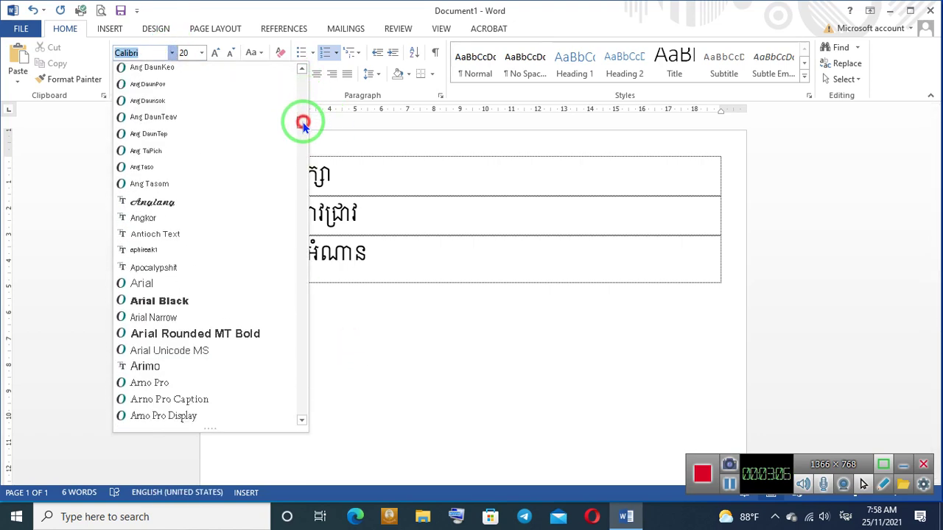
{"action": "scroll", "coordinate": [265, 217], "scroll_direction": "down", "scroll_amount": 5}
{"action": "scroll", "coordinate": [243, 235], "scroll_direction": "down", "scroll_amount": 5}
{"action": "scroll", "coordinate": [231, 248], "scroll_direction": "down", "scroll_amount": 5}
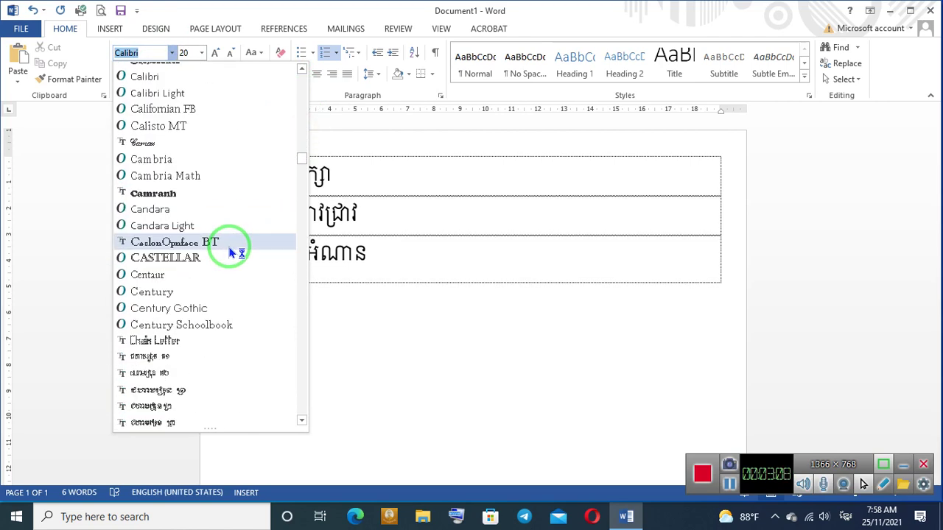
{"action": "scroll", "coordinate": [231, 251], "scroll_direction": "down", "scroll_amount": 5}
{"action": "scroll", "coordinate": [232, 251], "scroll_direction": "down", "scroll_amount": 5}
{"action": "scroll", "coordinate": [231, 251], "scroll_direction": "down", "scroll_amount": 5}
{"action": "scroll", "coordinate": [231, 251], "scroll_direction": "down", "scroll_amount": 5}
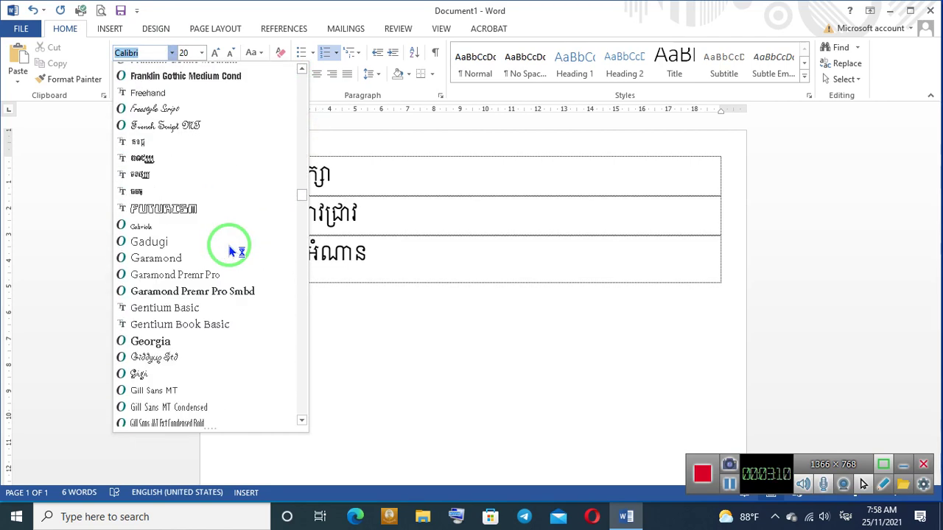
{"action": "scroll", "coordinate": [231, 251], "scroll_direction": "down", "scroll_amount": 5}
{"action": "scroll", "coordinate": [231, 251], "scroll_direction": "down", "scroll_amount": 5}
{"action": "scroll", "coordinate": [231, 251], "scroll_direction": "down", "scroll_amount": 5}
{"action": "scroll", "coordinate": [232, 251], "scroll_direction": "down", "scroll_amount": 5}
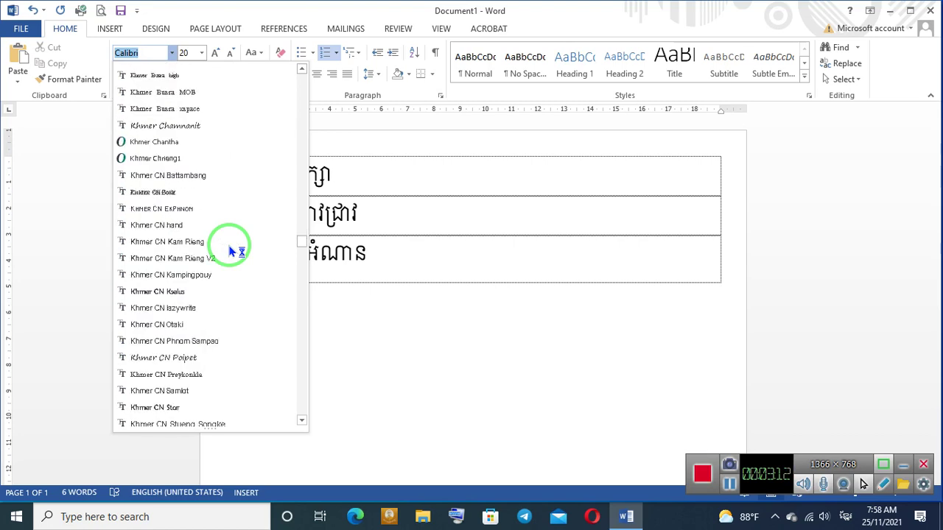
{"action": "scroll", "coordinate": [231, 251], "scroll_direction": "down", "scroll_amount": 3}
{"action": "scroll", "coordinate": [229, 251], "scroll_direction": "down", "scroll_amount": 5}
{"action": "scroll", "coordinate": [229, 251], "scroll_direction": "down", "scroll_amount": 5}
{"action": "scroll", "coordinate": [229, 251], "scroll_direction": "down", "scroll_amount": 5}
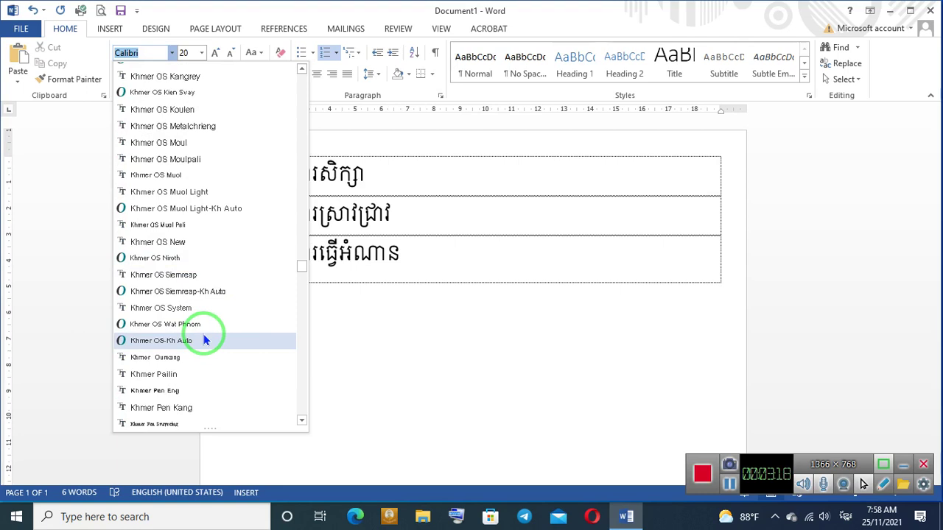
{"action": "left_click", "coordinate": [215, 209]}
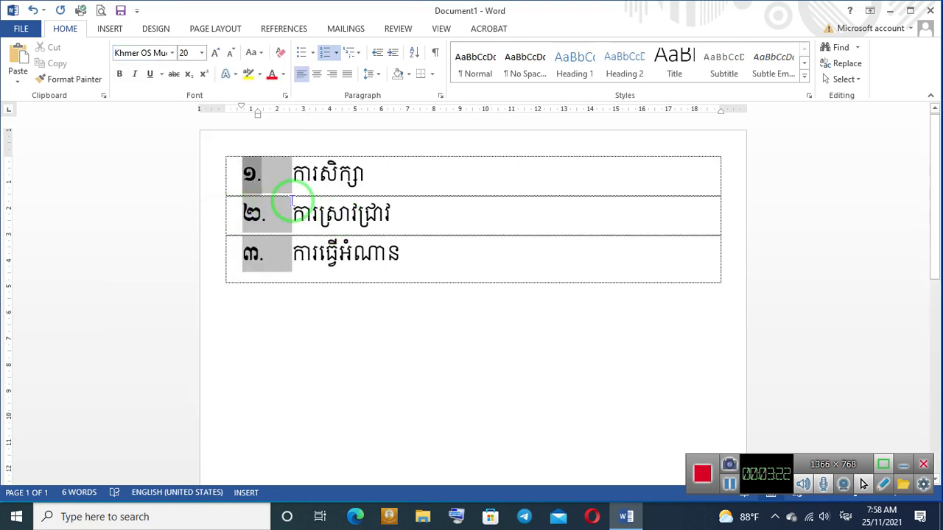
Step: Select the three items' text and apply Khmer OS Muol Light to it
{"action": "left_click_drag", "start_coordinate": [399, 252], "coordinate": [210, 179]}
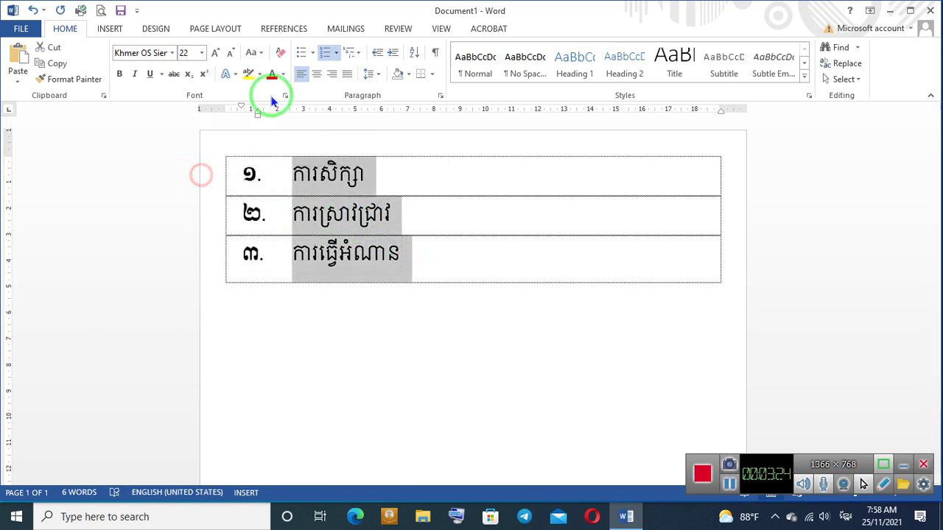
{"action": "left_click_drag", "start_coordinate": [433, 253], "coordinate": [51, 151]}
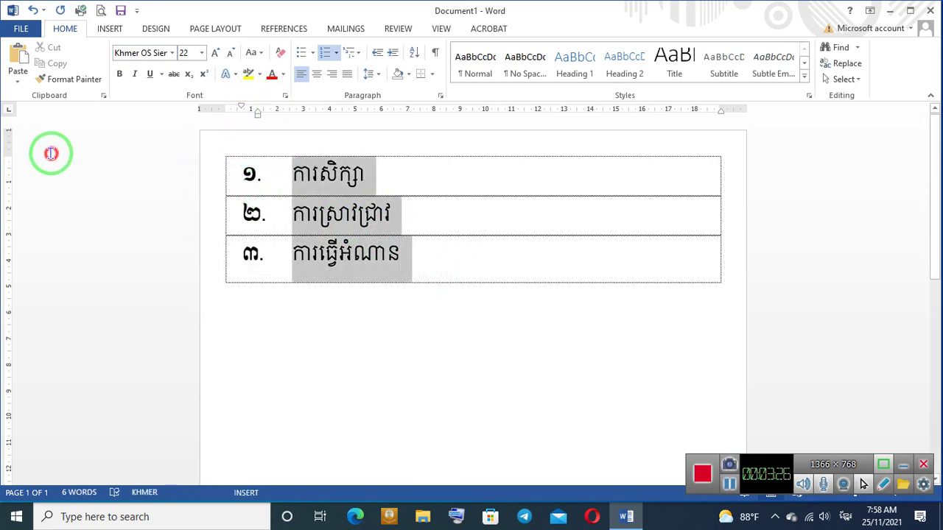
{"action": "left_click", "coordinate": [173, 53]}
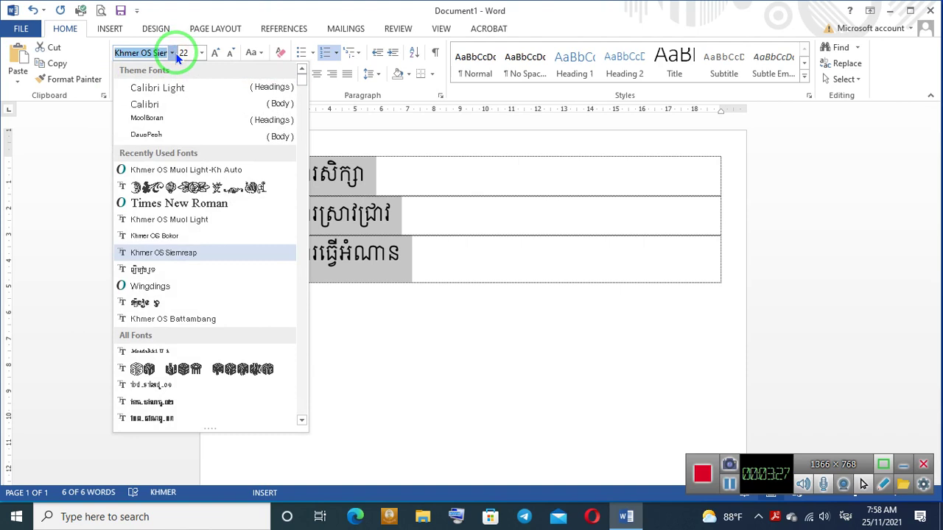
{"action": "left_click", "coordinate": [191, 167]}
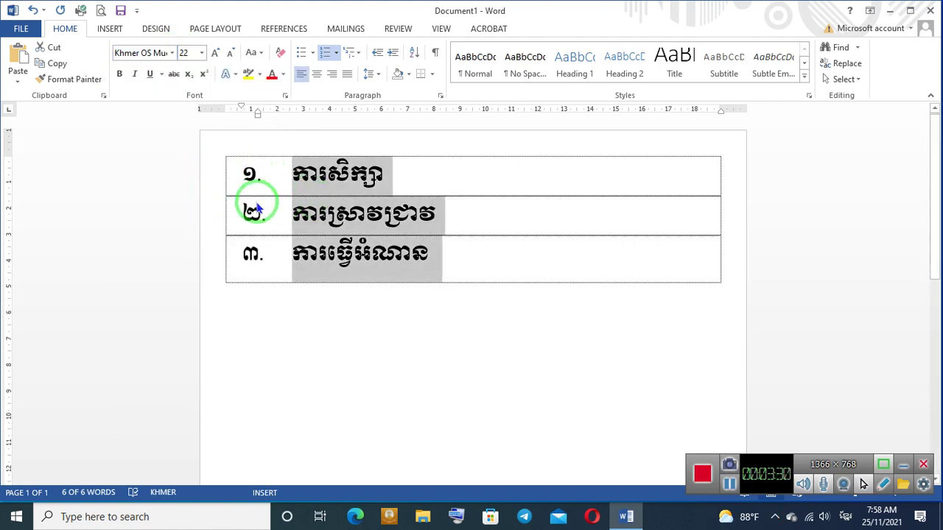
Step: Switch the item text to Khmer OS Content-Kh Auto and select the list numbers
{"action": "left_click", "coordinate": [173, 53]}
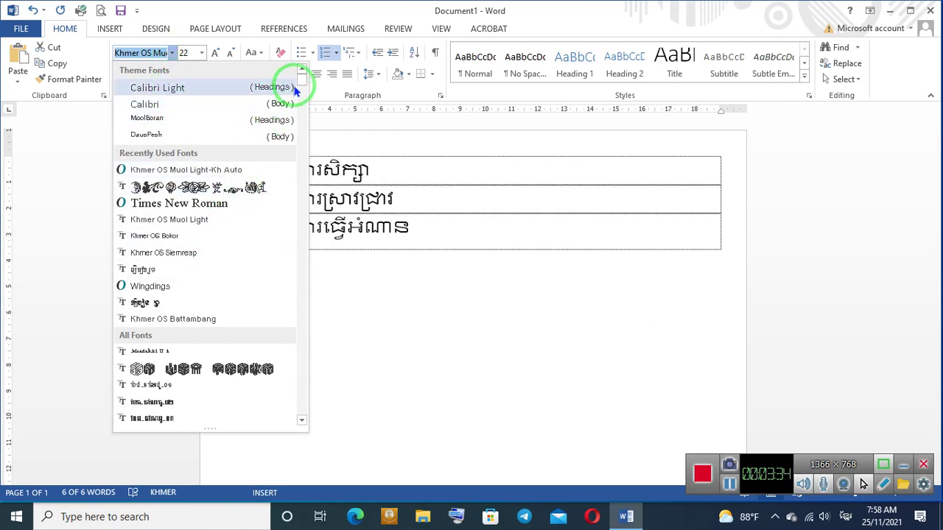
{"action": "left_click_drag", "start_coordinate": [301, 81], "coordinate": [301, 241]}
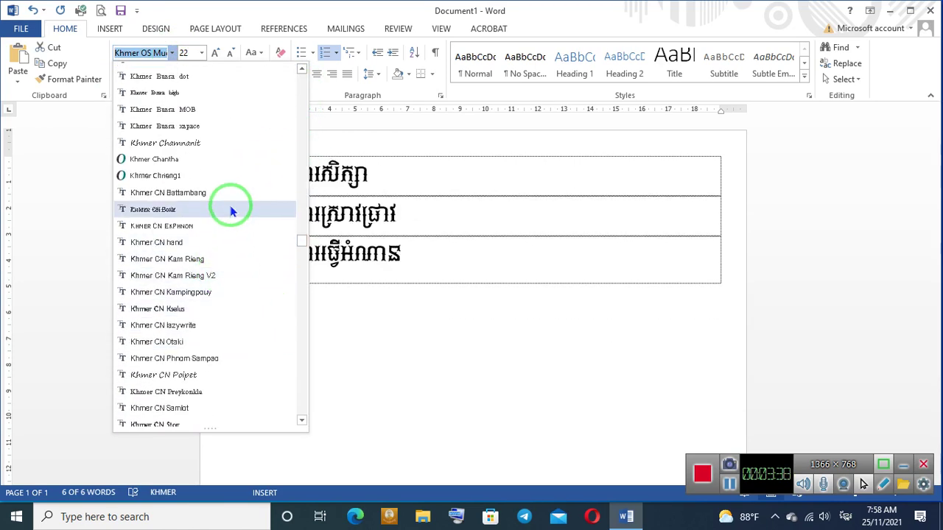
{"action": "scroll", "coordinate": [231, 211], "scroll_direction": "down", "scroll_amount": 3}
{"action": "scroll", "coordinate": [231, 321], "scroll_direction": "down", "scroll_amount": 2}
{"action": "scroll", "coordinate": [233, 321], "scroll_direction": "down", "scroll_amount": 3}
{"action": "scroll", "coordinate": [235, 326], "scroll_direction": "down", "scroll_amount": 4}
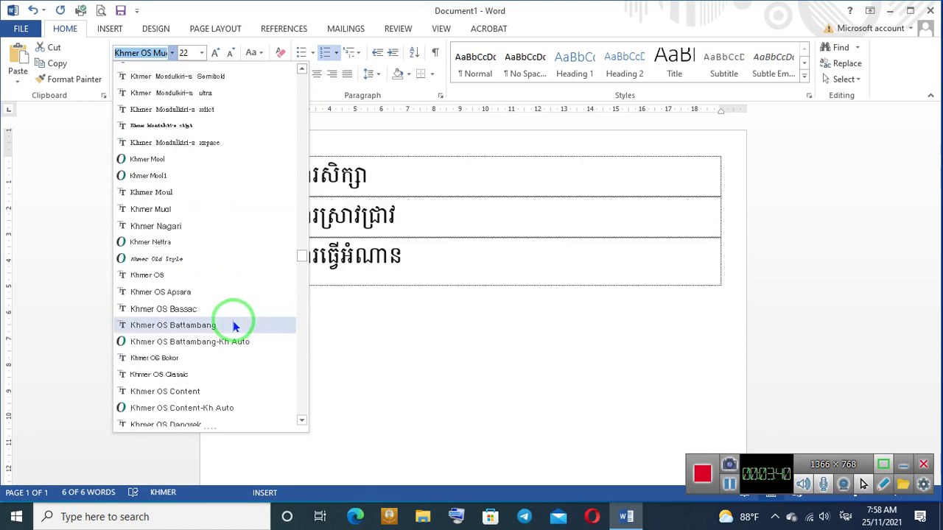
{"action": "scroll", "coordinate": [233, 331], "scroll_direction": "down", "scroll_amount": 2}
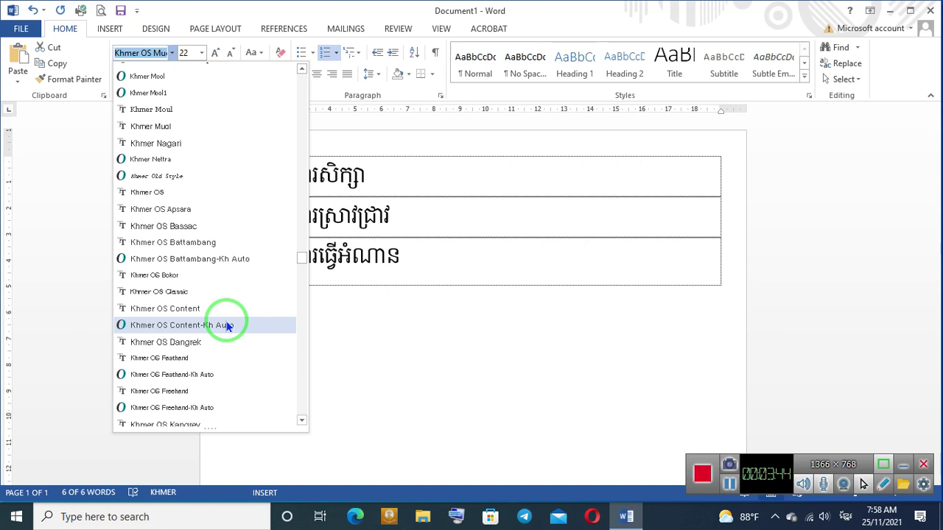
{"action": "left_click", "coordinate": [227, 325]}
{"action": "left_click_drag", "start_coordinate": [251, 177], "coordinate": [254, 258]}
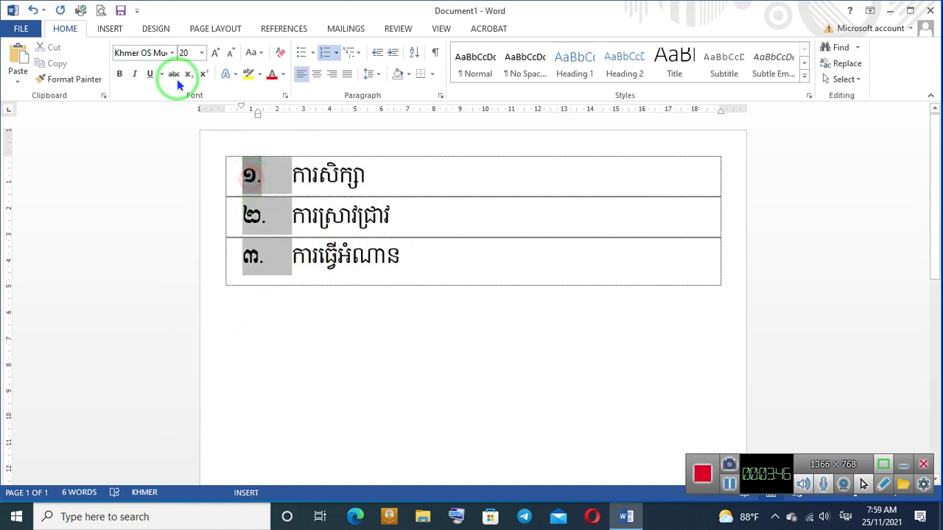
Step: Apply Khmer OS Content-Kh Auto to the Khmer list numbers, then scroll through the font list
{"action": "left_click", "coordinate": [172, 52]}
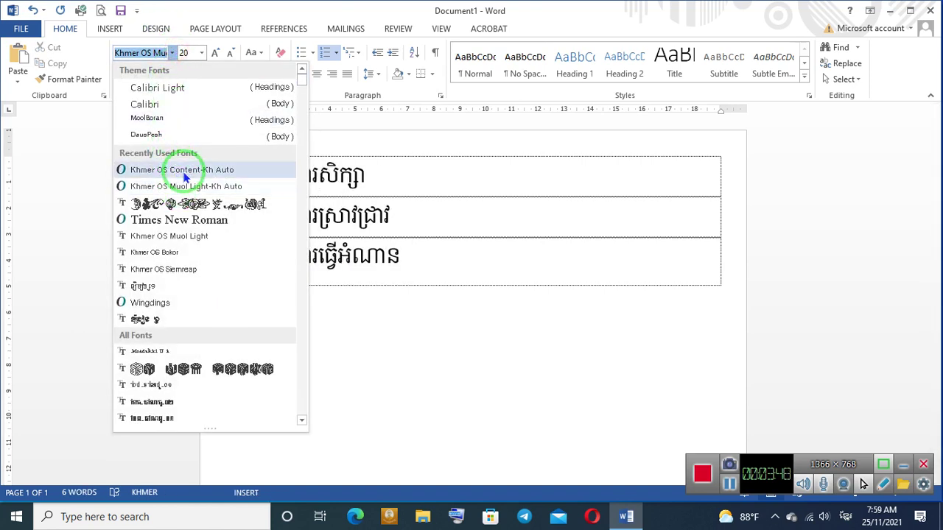
{"action": "left_click", "coordinate": [184, 174]}
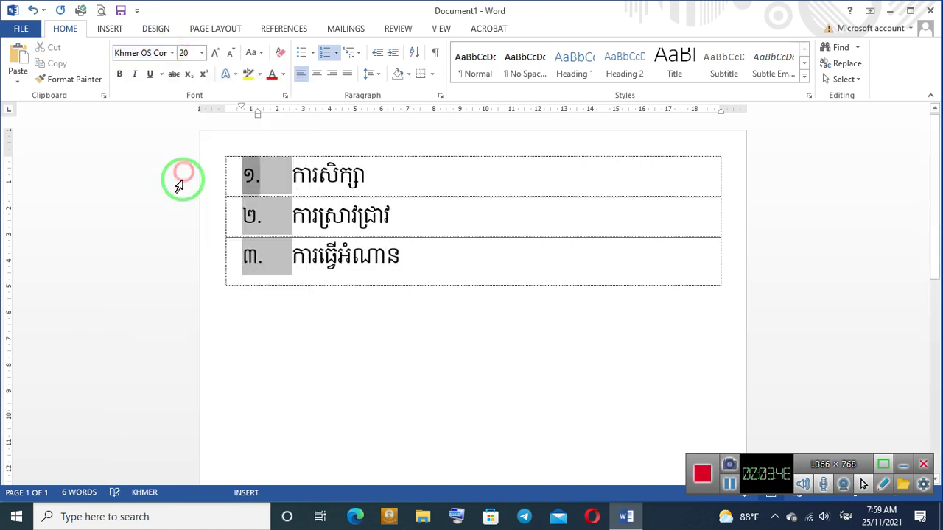
{"action": "left_click", "coordinate": [172, 53]}
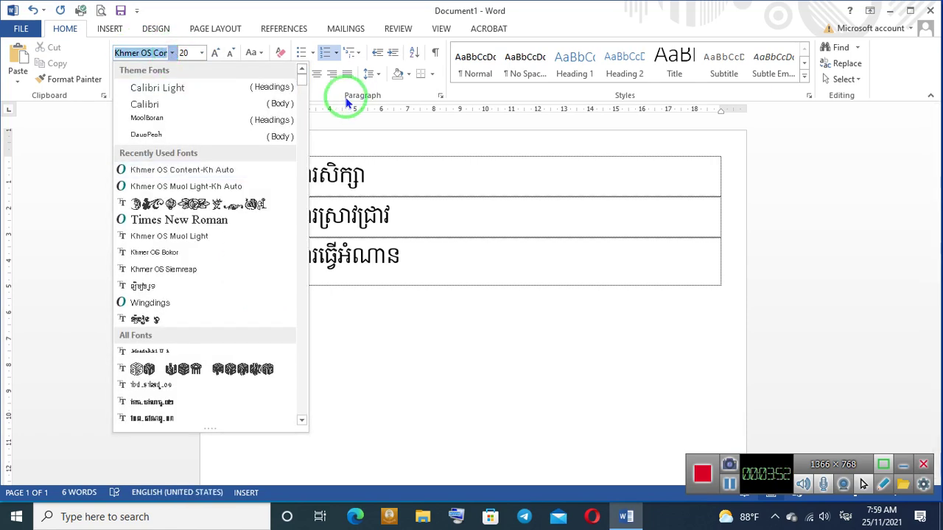
{"action": "left_click", "coordinate": [304, 124]}
{"action": "left_click_drag", "start_coordinate": [304, 124], "coordinate": [305, 255]}
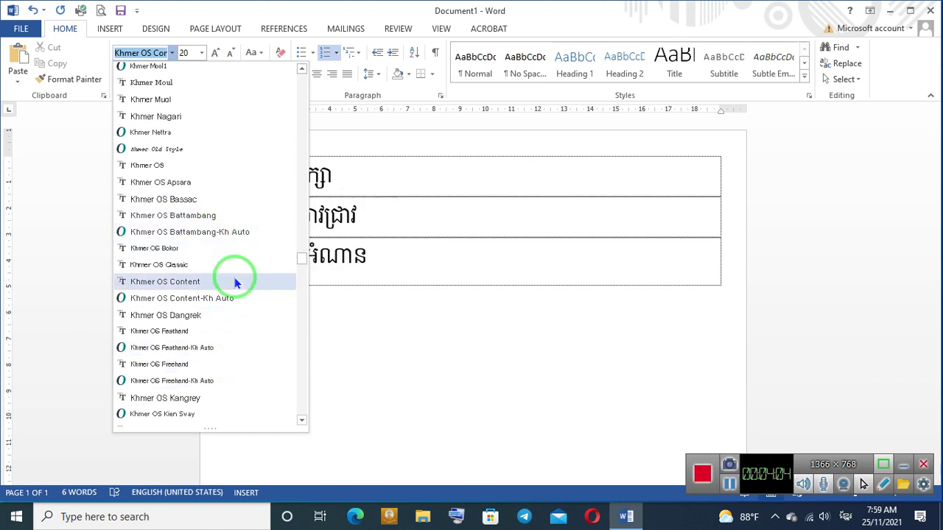
{"action": "scroll", "coordinate": [236, 282], "scroll_direction": "down", "scroll_amount": 3}
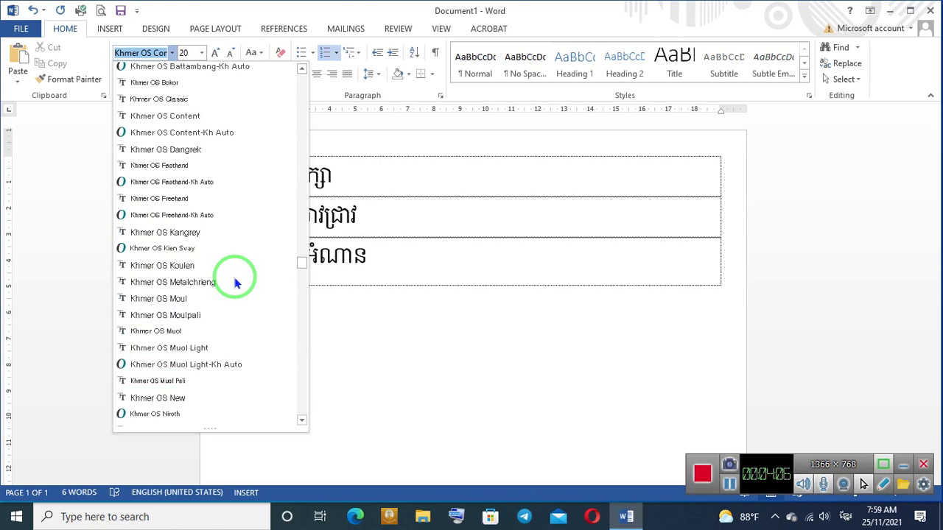
{"action": "scroll", "coordinate": [236, 282], "scroll_direction": "down", "scroll_amount": 2}
{"action": "scroll", "coordinate": [236, 282], "scroll_direction": "down", "scroll_amount": 2}
{"action": "scroll", "coordinate": [236, 282], "scroll_direction": "down", "scroll_amount": 4}
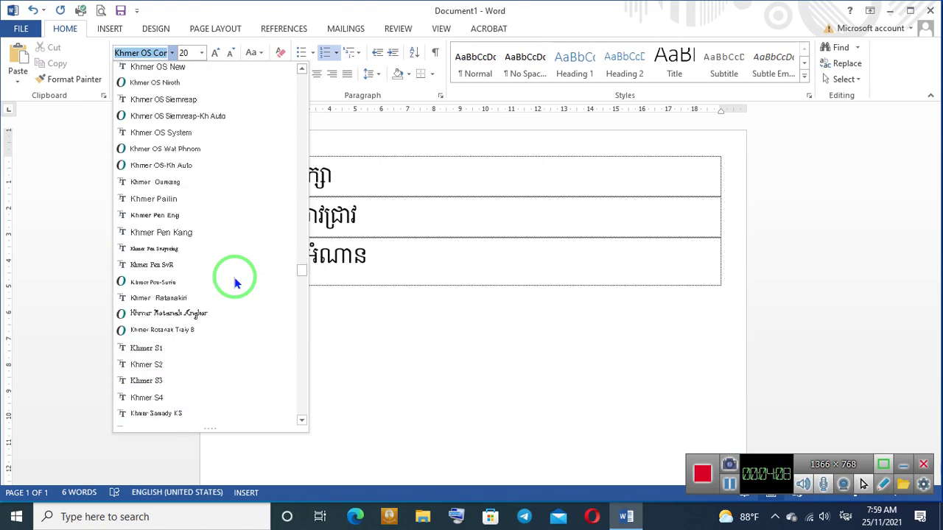
{"action": "scroll", "coordinate": [235, 282], "scroll_direction": "down", "scroll_amount": 4}
{"action": "scroll", "coordinate": [236, 282], "scroll_direction": "down", "scroll_amount": 3}
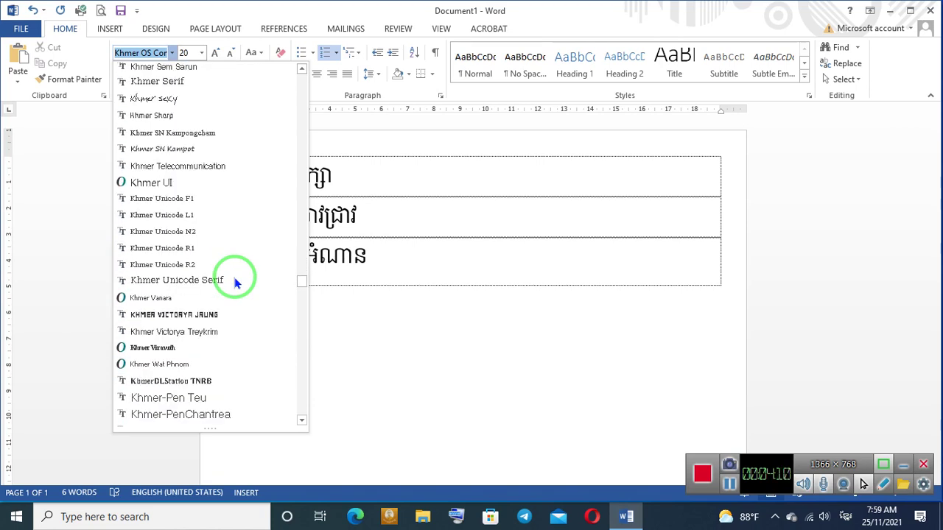
{"action": "scroll", "coordinate": [236, 282], "scroll_direction": "down", "scroll_amount": 3}
{"action": "scroll", "coordinate": [235, 282], "scroll_direction": "down", "scroll_amount": 2}
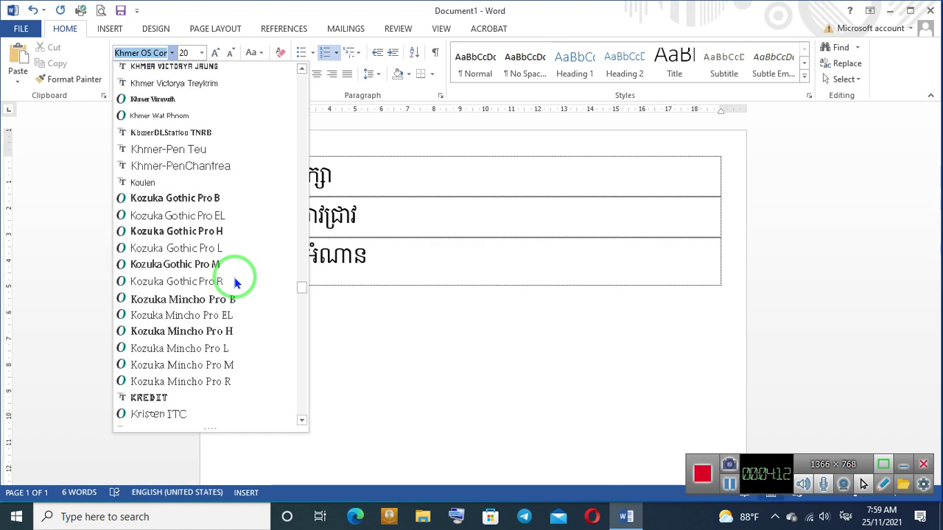
{"action": "scroll", "coordinate": [236, 282], "scroll_direction": "down", "scroll_amount": 3}
{"action": "scroll", "coordinate": [236, 282], "scroll_direction": "up", "scroll_amount": 5}
{"action": "scroll", "coordinate": [236, 282], "scroll_direction": "up", "scroll_amount": 4}
{"action": "scroll", "coordinate": [235, 282], "scroll_direction": "up", "scroll_amount": 2}
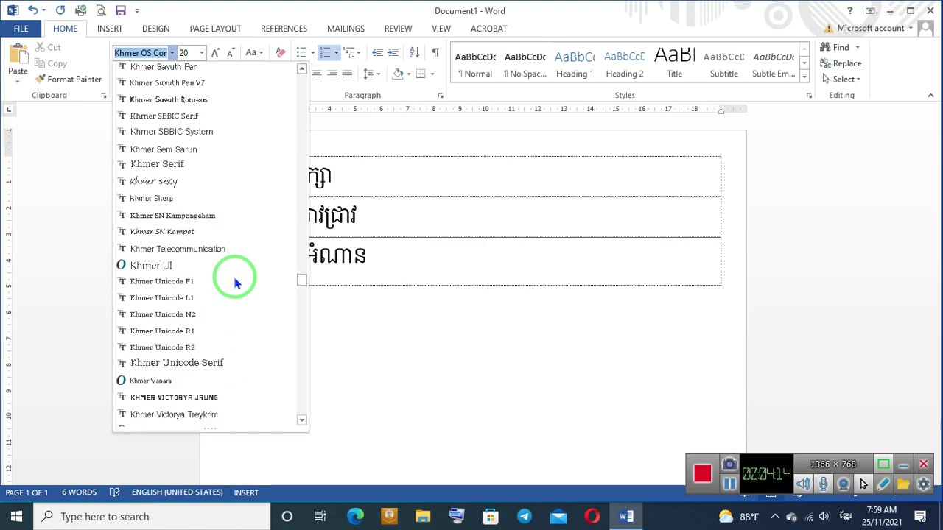
{"action": "scroll", "coordinate": [236, 282], "scroll_direction": "up", "scroll_amount": 3}
{"action": "scroll", "coordinate": [235, 282], "scroll_direction": "up", "scroll_amount": 3}
{"action": "scroll", "coordinate": [236, 282], "scroll_direction": "up", "scroll_amount": 3}
{"action": "scroll", "coordinate": [236, 282], "scroll_direction": "up", "scroll_amount": 2}
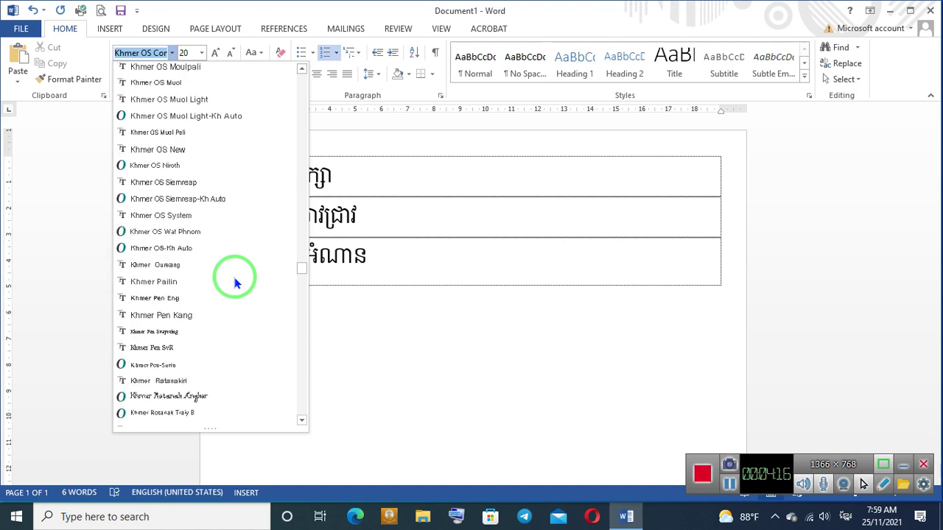
{"action": "left_click", "coordinate": [209, 199]}
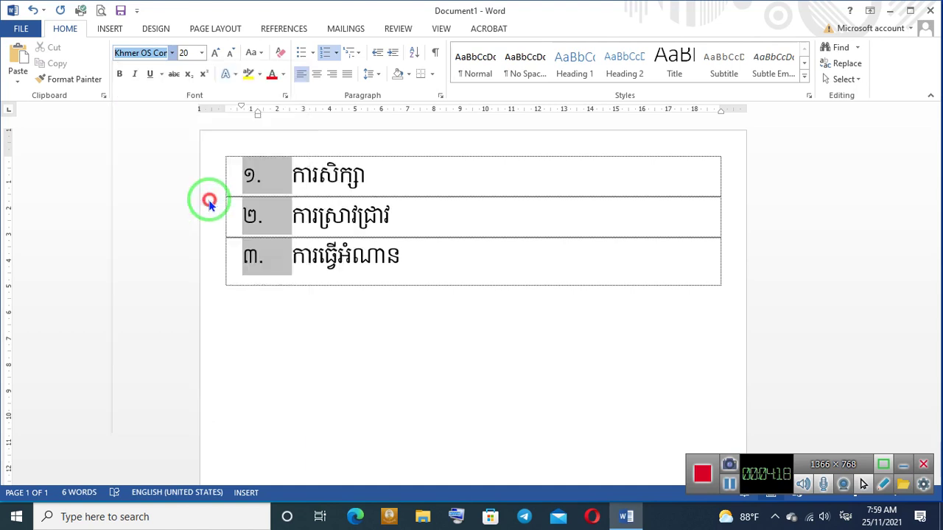
{"action": "left_click", "coordinate": [234, 257]}
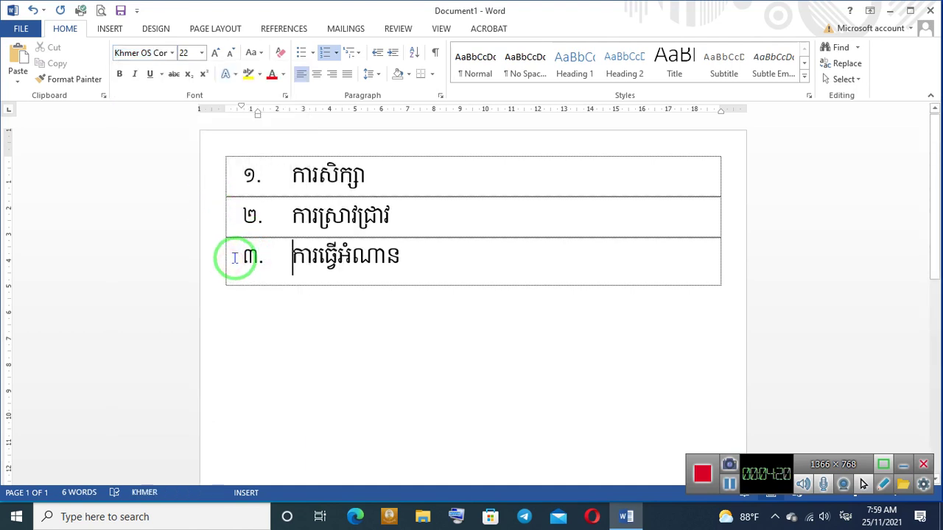